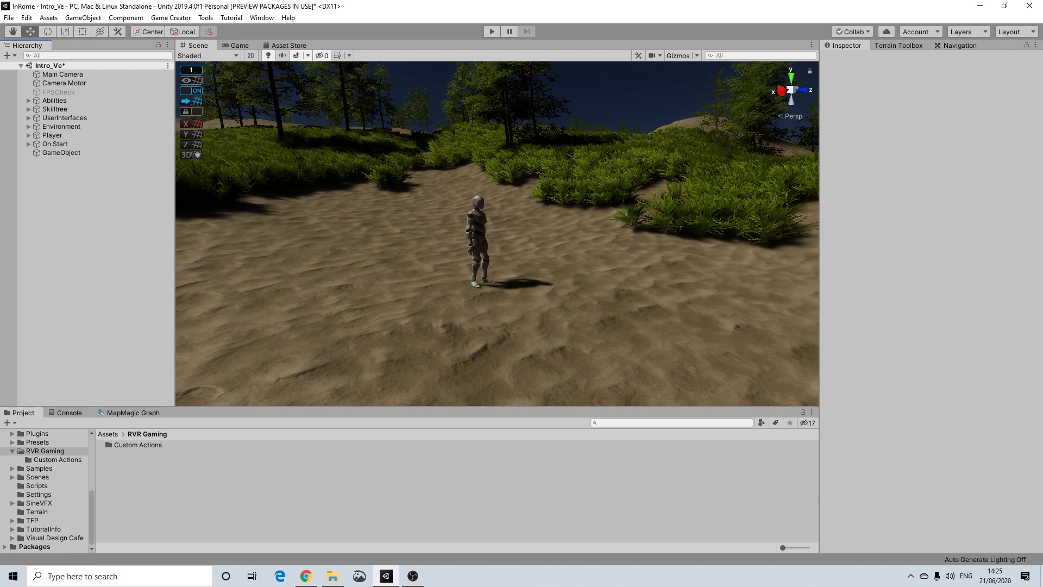
Look through the scripts in the RVR Gaming Custom Actions folder and return to the Assets root
{"action": "left_click", "coordinate": [44, 450]}
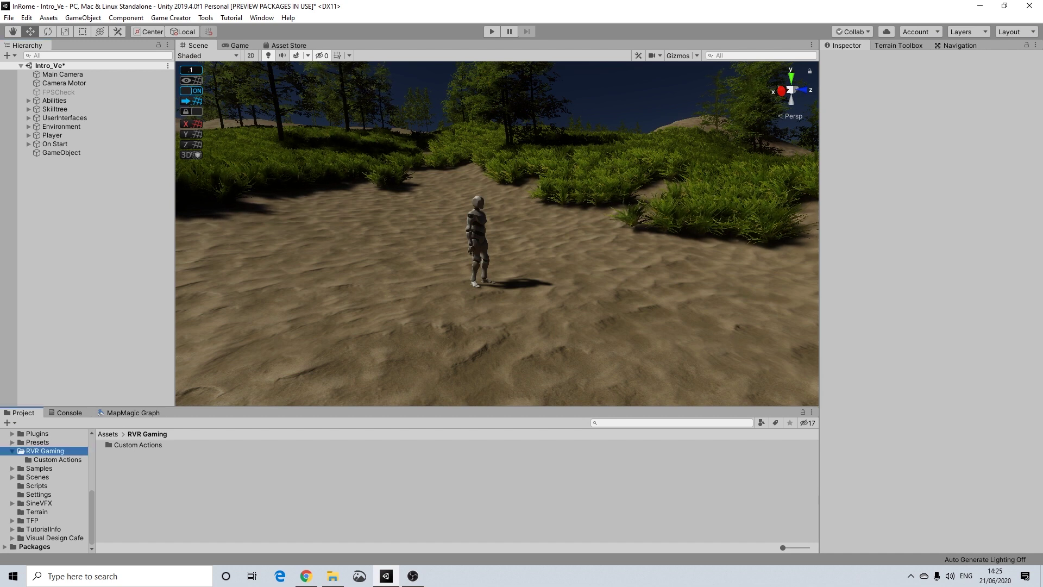
{"action": "double_click", "coordinate": [138, 444]}
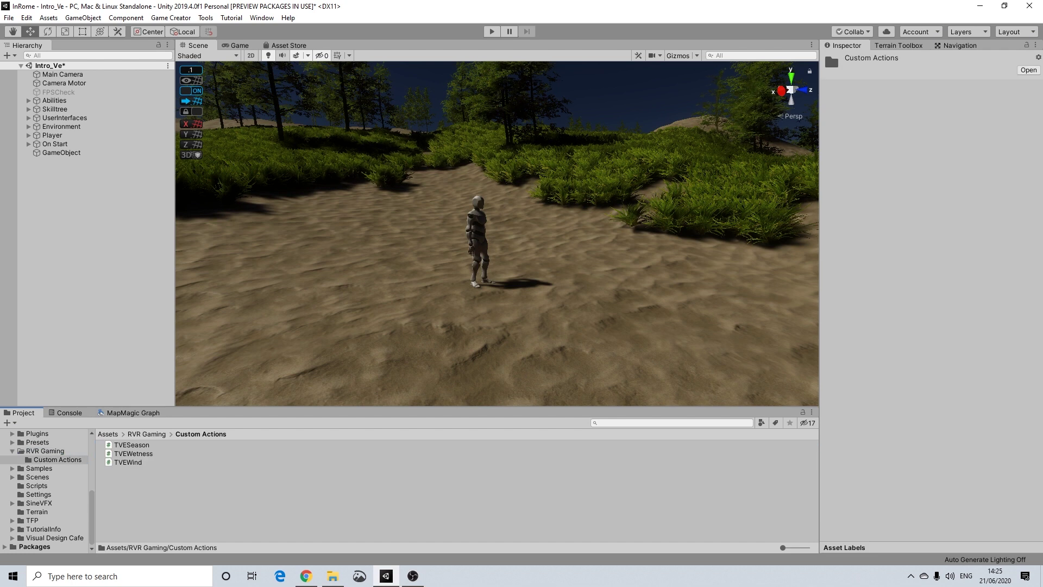
{"action": "left_click", "coordinate": [146, 433]}
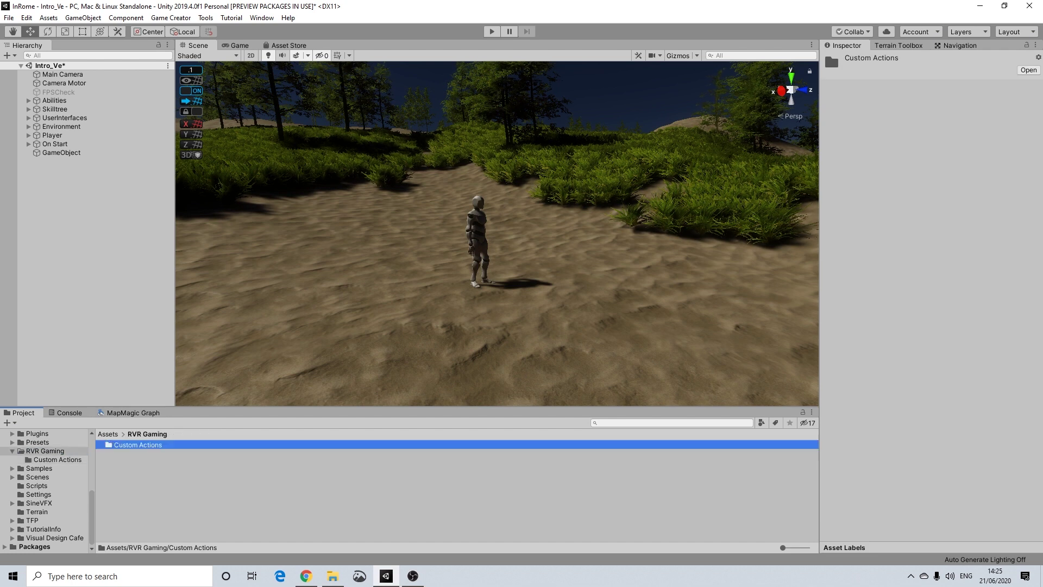
{"action": "left_click", "coordinate": [107, 433]}
Add the TVESeason action from the RVR category to GameObject's Actions component
{"action": "left_click", "coordinate": [61, 153]}
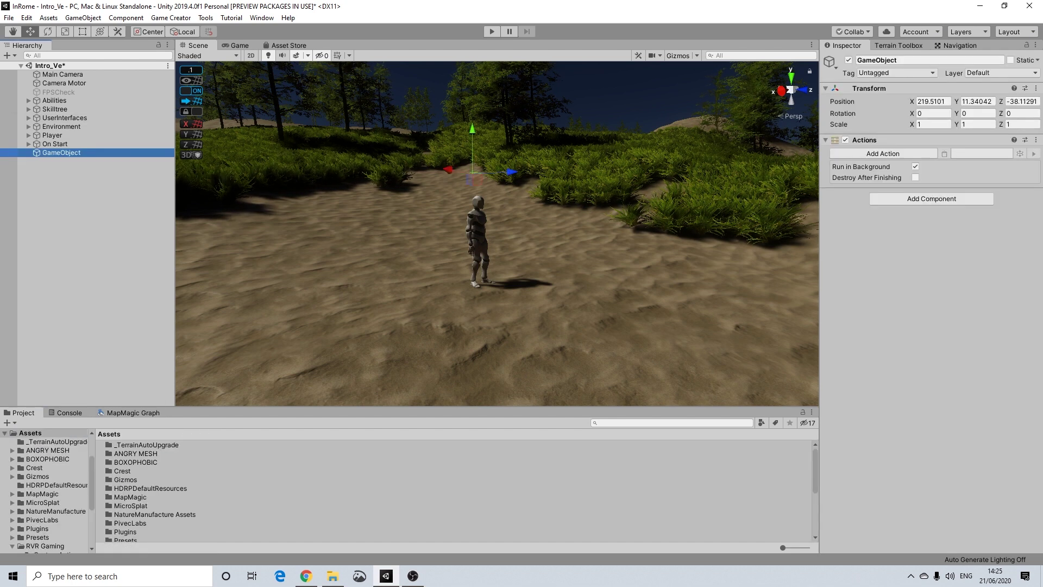
{"action": "left_click", "coordinate": [883, 153]}
{"action": "scroll", "coordinate": [880, 239], "scroll_direction": "down", "scroll_amount": 4}
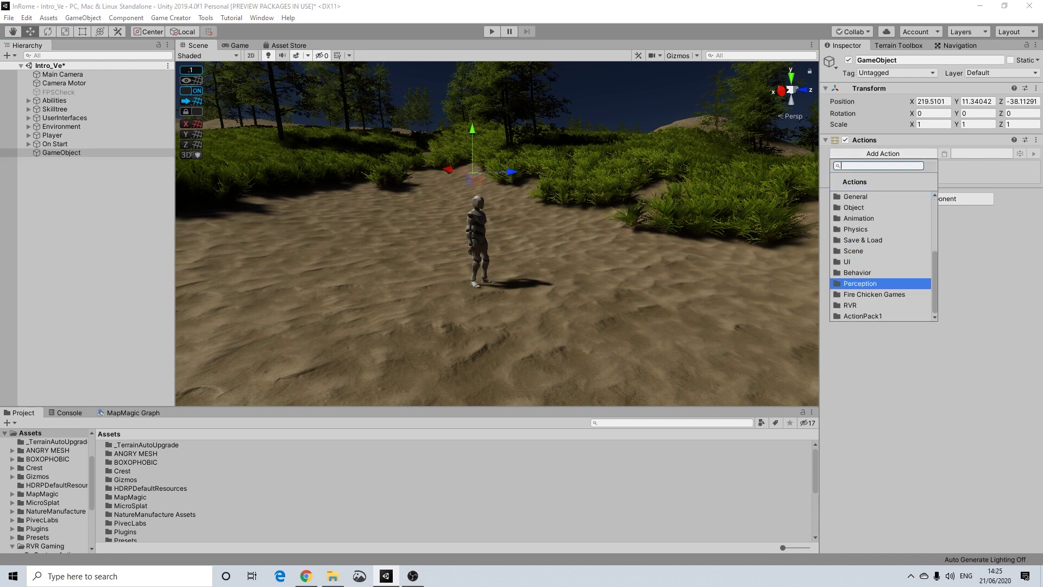
{"action": "left_click", "coordinate": [880, 305]}
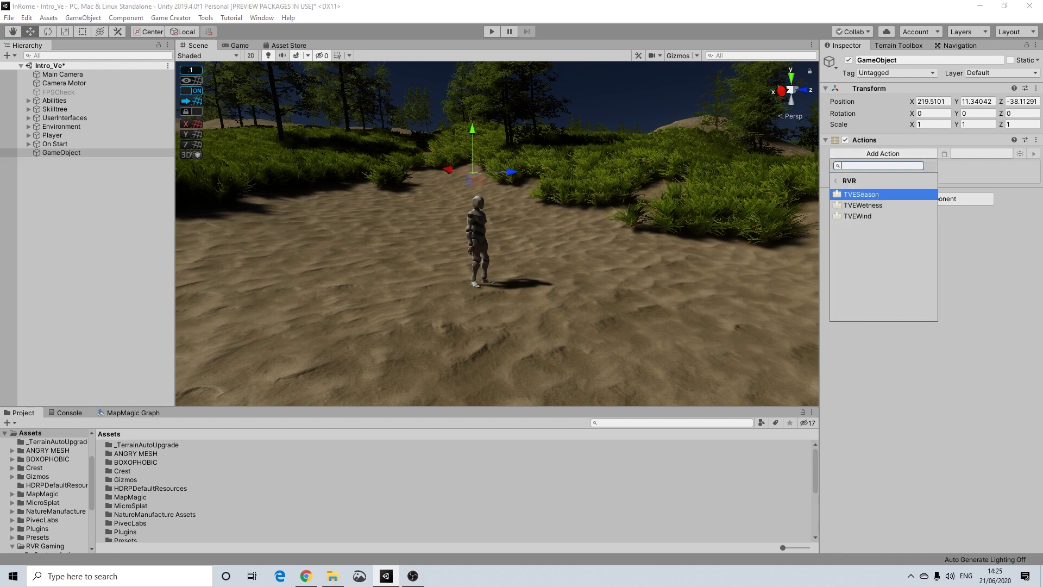
{"action": "key", "text": "Up"}
{"action": "key", "text": "Down"}
{"action": "key", "text": "Return"}
Add the TVEWind action from the RVR category below the seasons action
{"action": "left_click", "coordinate": [883, 189]}
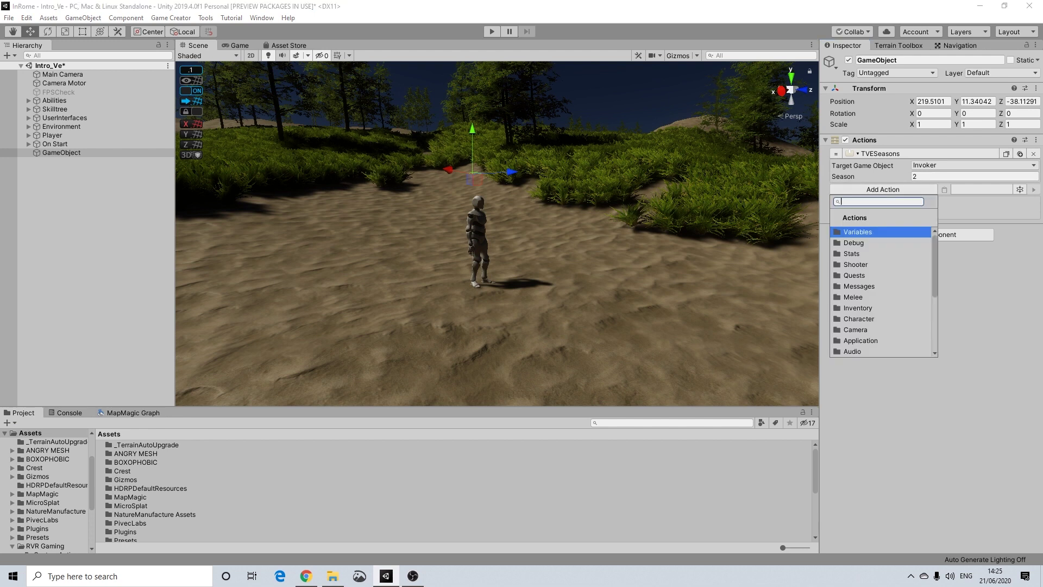
{"action": "scroll", "coordinate": [880, 308], "scroll_direction": "down", "scroll_amount": 4}
{"action": "key", "text": "Return"}
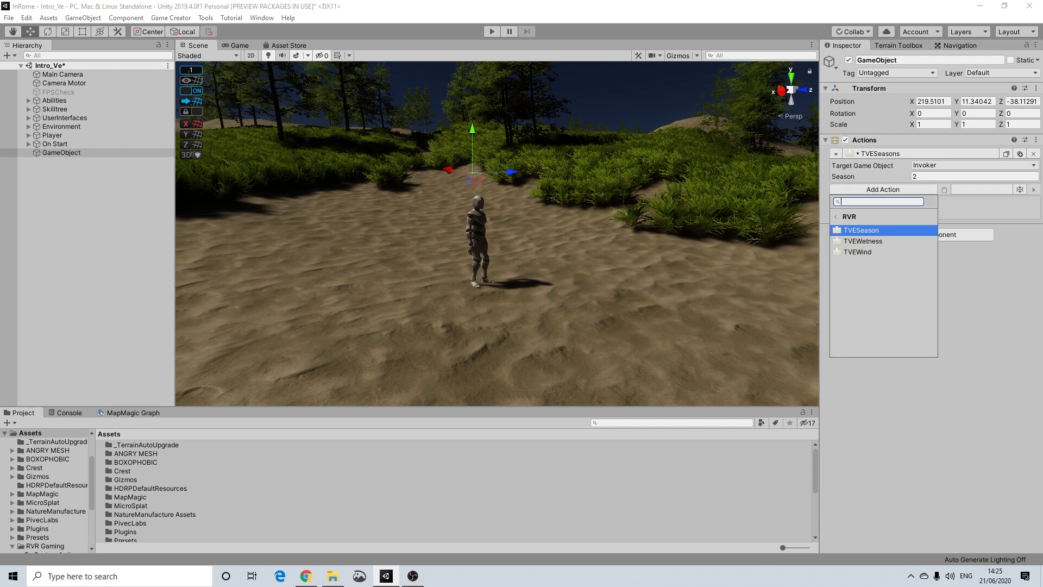
{"action": "key", "text": "Down"}
{"action": "key", "text": "Down"}
{"action": "key", "text": "Return"}
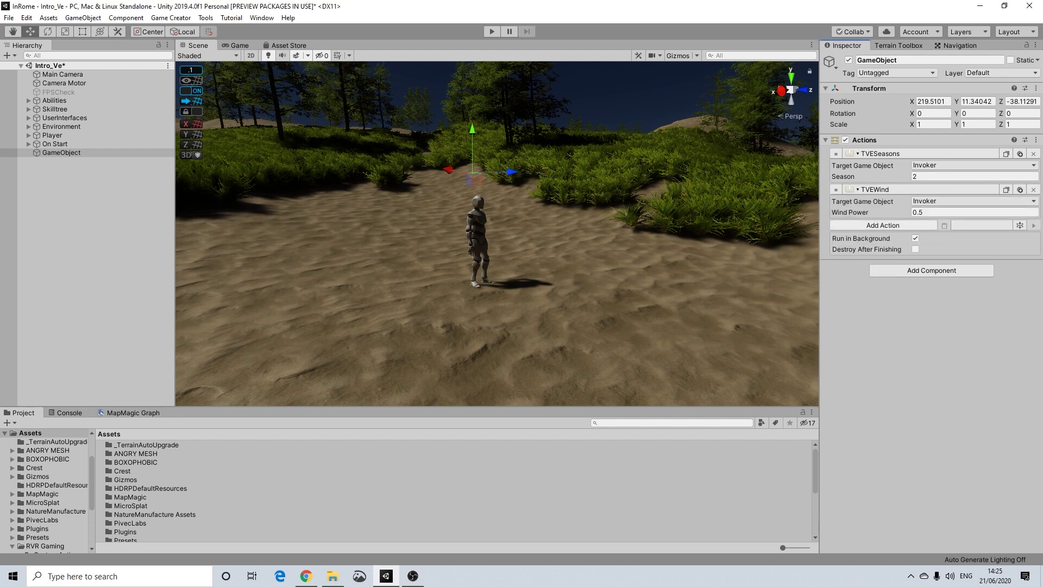
Add the TVEWetness action from the RVR category as the third action
{"action": "left_click", "coordinate": [882, 225]}
{"action": "key", "text": "Down"}
{"action": "key", "text": "Down"}
{"action": "key", "text": "Down"}
{"action": "key", "text": "Down"}
{"action": "key", "text": "Down"}
{"action": "key", "text": "Down"}
{"action": "key", "text": "Down"}
{"action": "key", "text": "Down"}
{"action": "key", "text": "Down"}
{"action": "key", "text": "Down"}
{"action": "key", "text": "Return"}
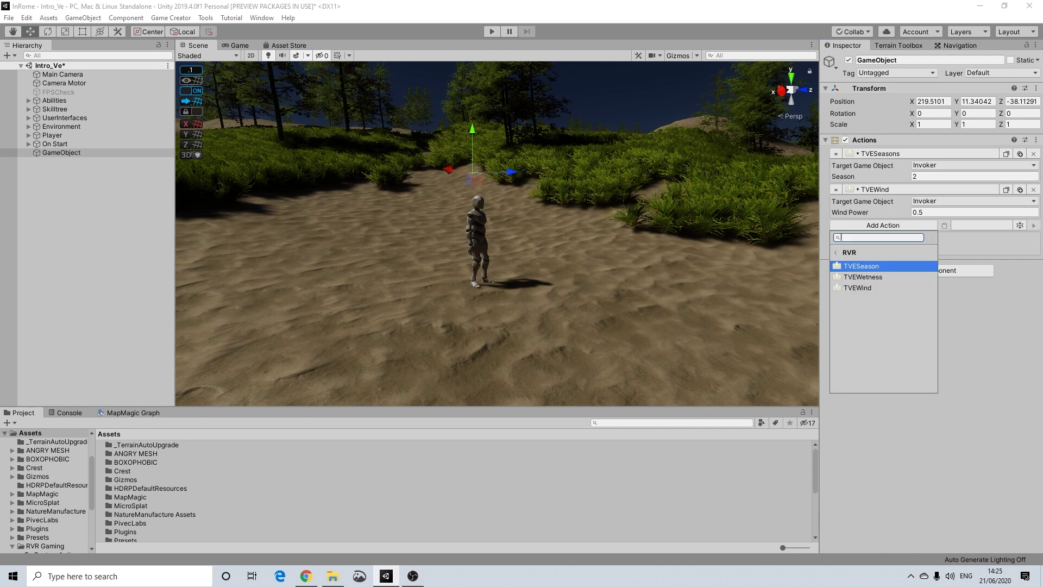
{"action": "key", "text": "Down"}
{"action": "key", "text": "Return"}
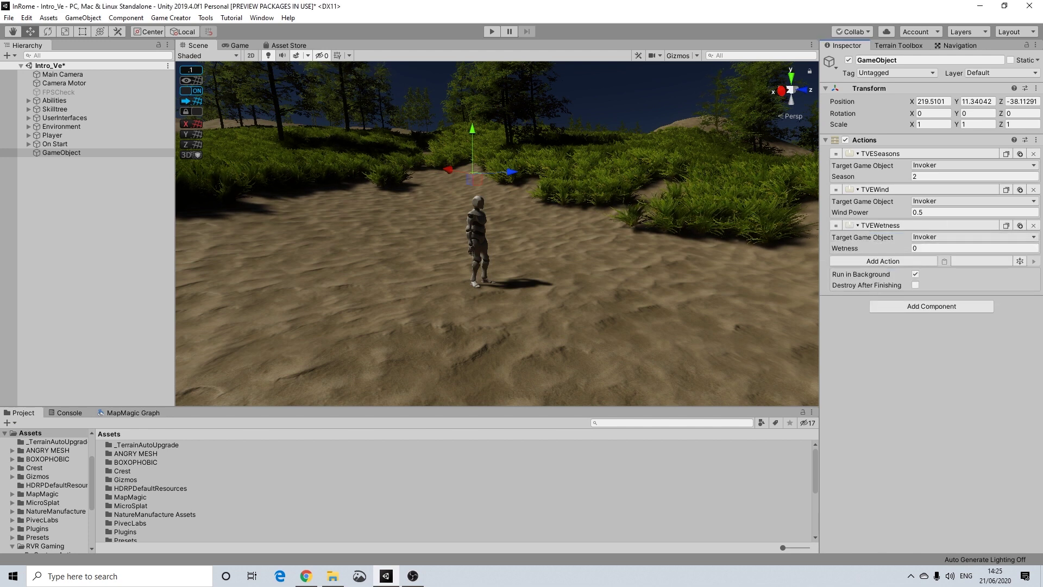
Set the target type of the TVESeasons, TVEWind and TVEWetness actions to Game Object
{"action": "left_click", "coordinate": [972, 165]}
{"action": "left_click", "coordinate": [948, 213]}
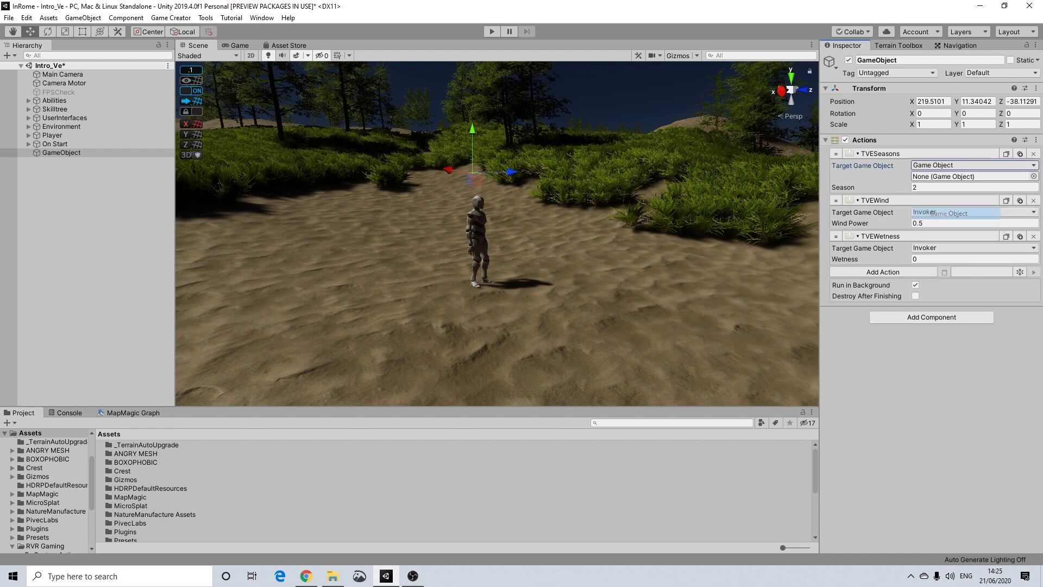
{"action": "left_click", "coordinate": [972, 212]}
{"action": "key", "text": "Return"}
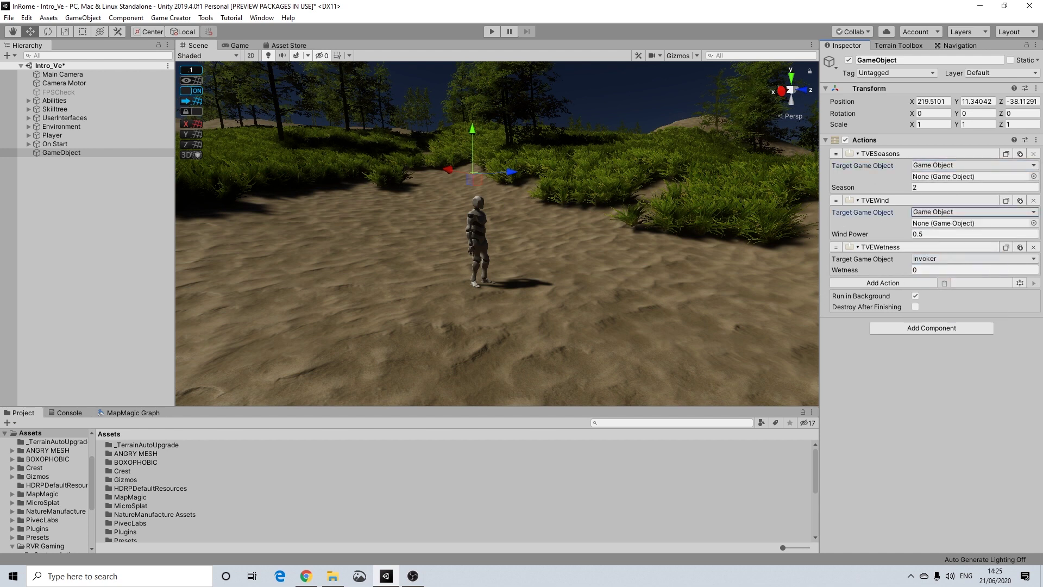
{"action": "left_click", "coordinate": [972, 258]}
{"action": "key", "text": "Down"}
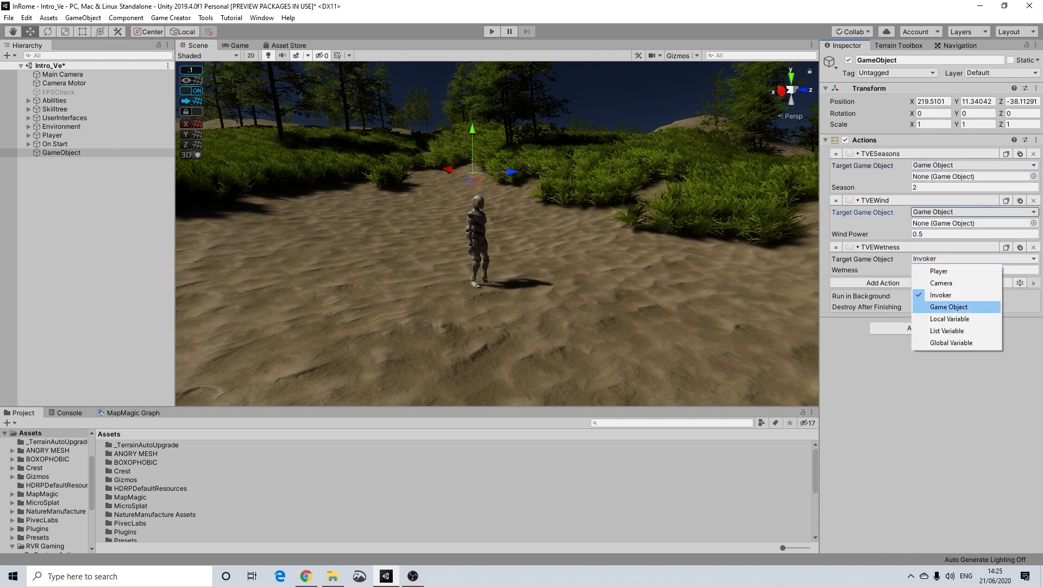
{"action": "key", "text": "Return"}
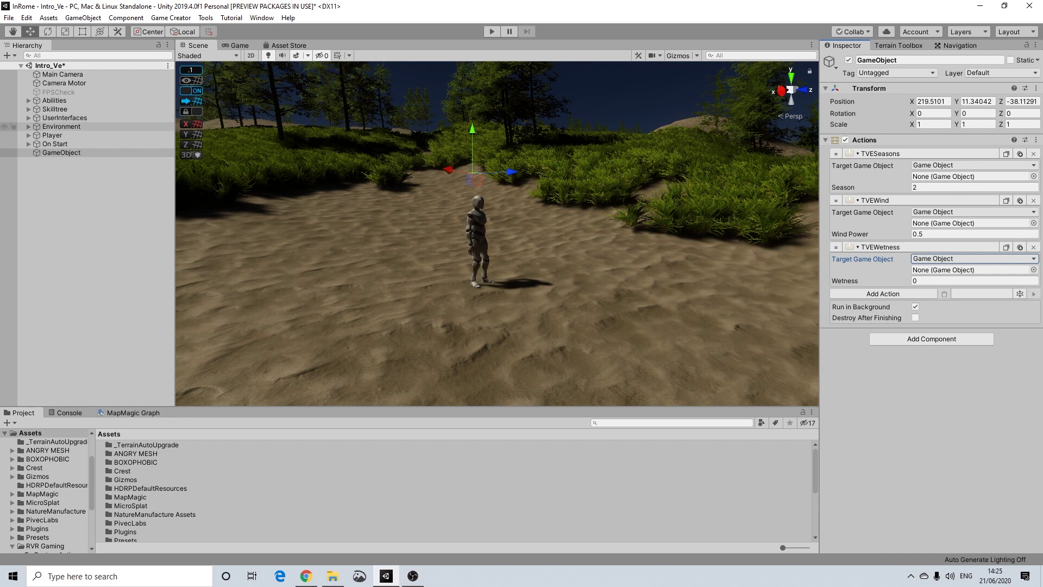
Expand Environment and The Vegetation Engine and examine its global objects from Global Motion to Global Wetness
{"action": "left_click", "coordinate": [28, 126]}
{"action": "left_click", "coordinate": [83, 135]}
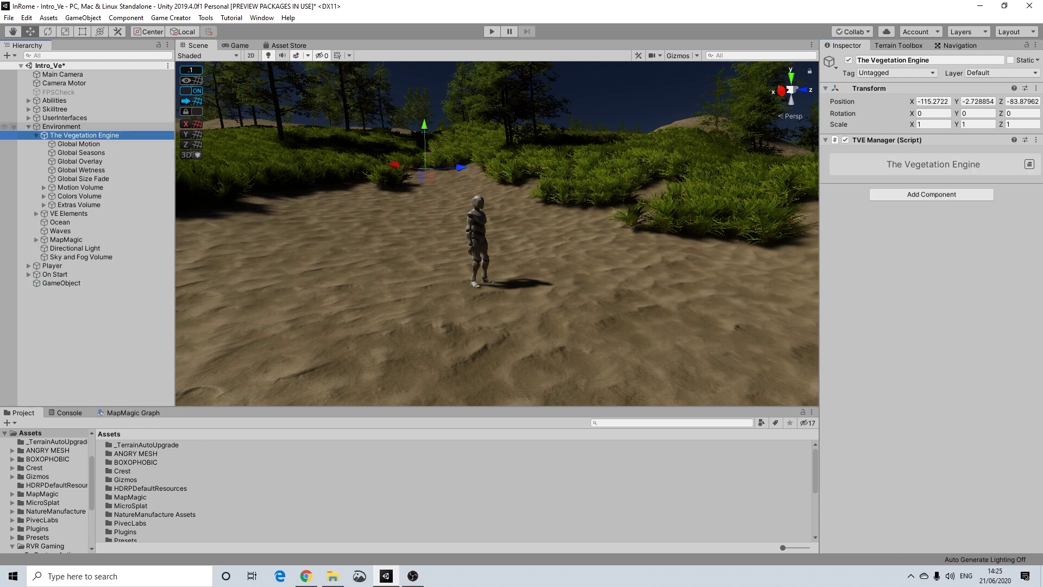
{"action": "key", "text": "Left"}
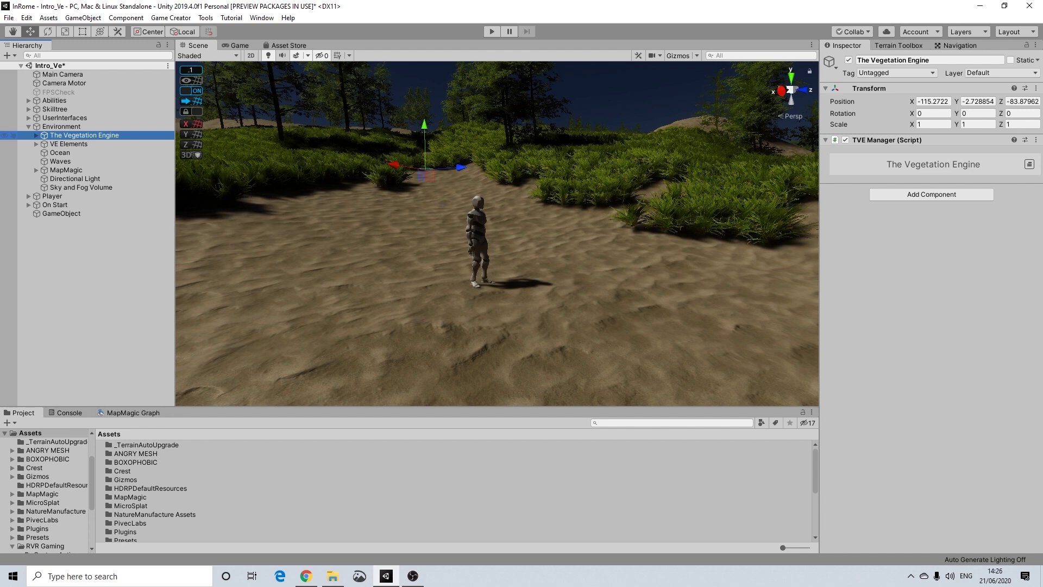
{"action": "key", "text": "Right"}
{"action": "key", "text": "Down"}
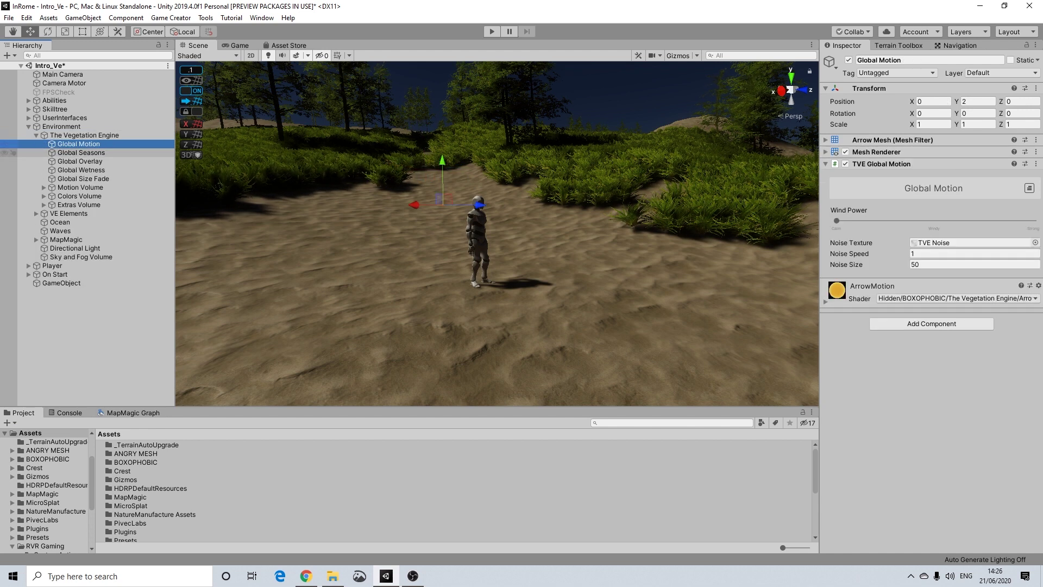
{"action": "key", "text": "Down"}
{"action": "key", "text": "Down"}
{"action": "key", "text": "Down"}
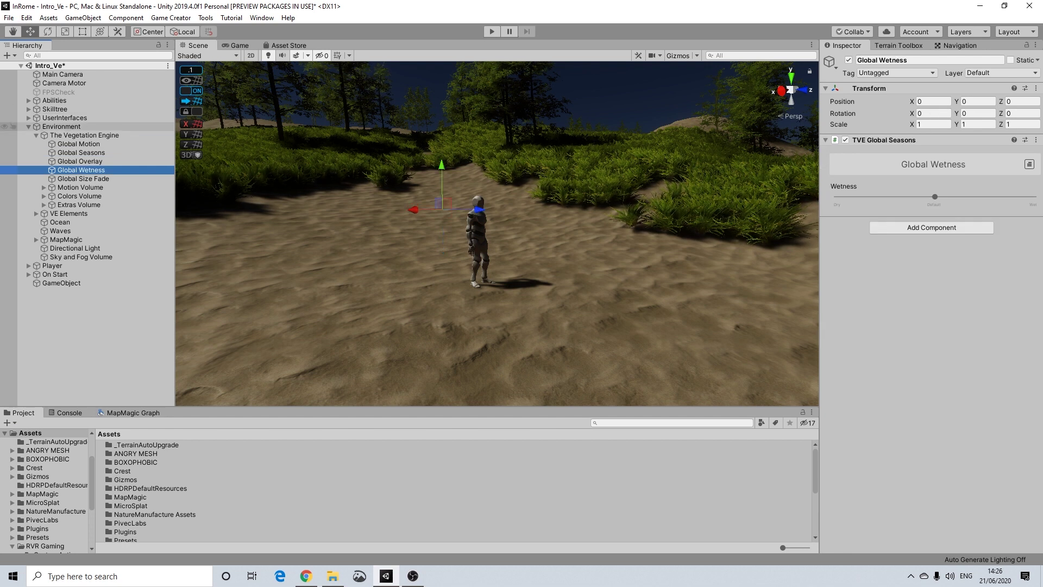
On GameObject, assign Global Motion to TVEWind, Global Seasons to TVESeasons and Global Wetness to TVEWetness as targets
{"action": "left_click", "coordinate": [60, 126]}
{"action": "left_click", "coordinate": [60, 283]}
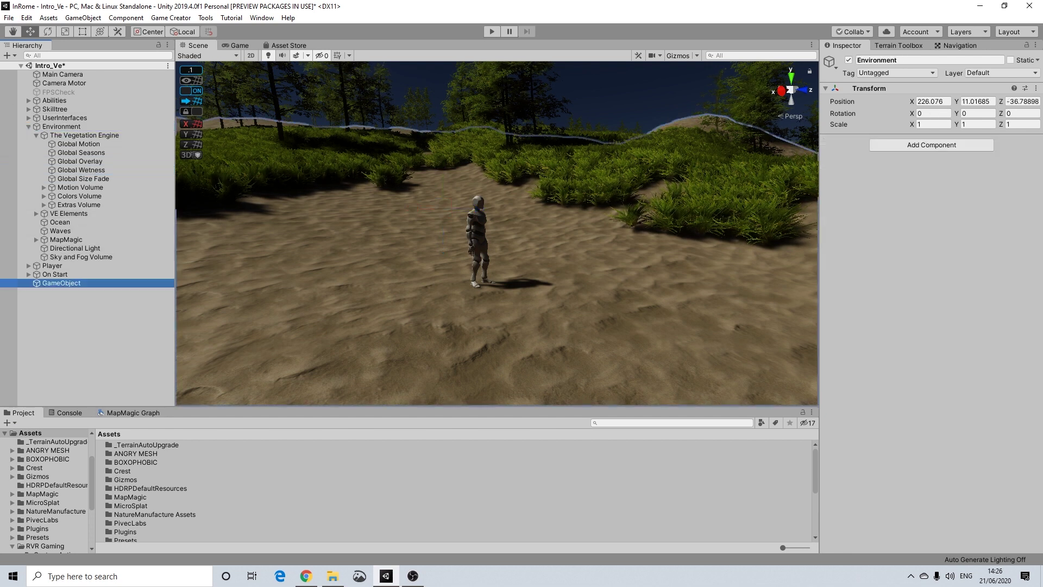
{"action": "left_click_drag", "start_coordinate": [78, 143], "coordinate": [969, 222]}
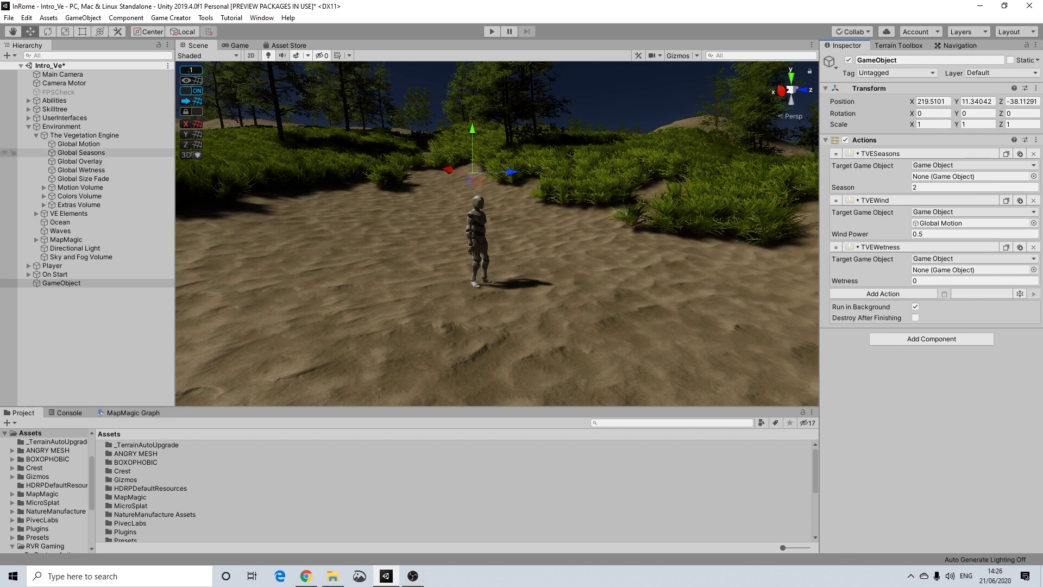
{"action": "left_click_drag", "start_coordinate": [82, 152], "coordinate": [973, 176]}
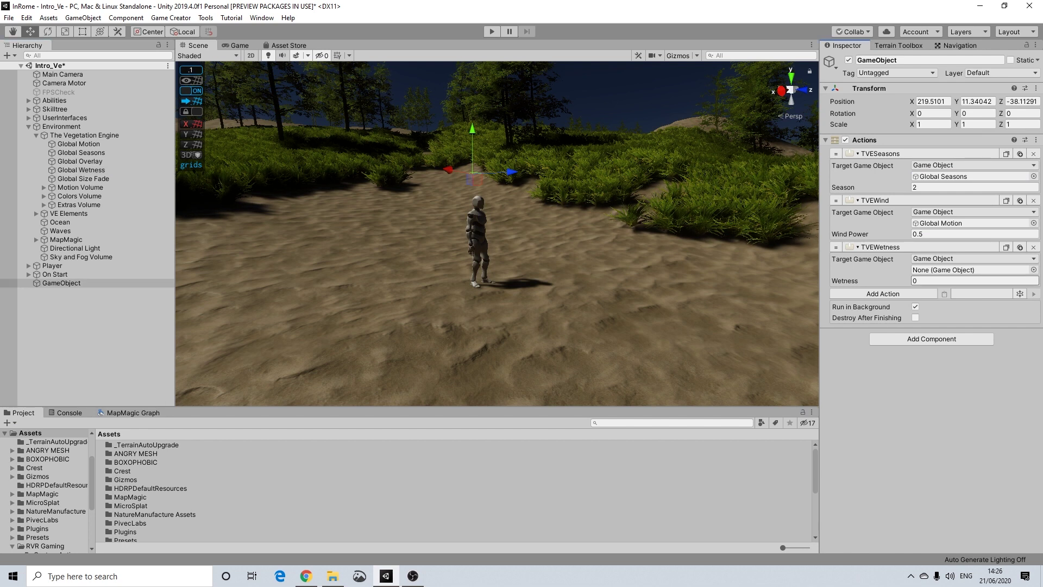
{"action": "left_click_drag", "start_coordinate": [81, 170], "coordinate": [973, 270]}
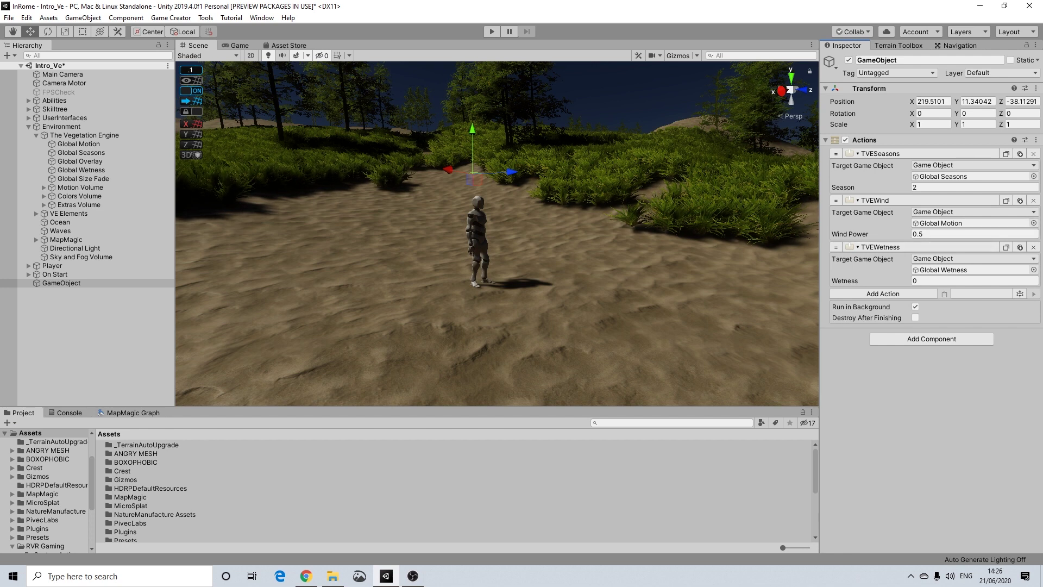
Set the Wind Power of TVEWind to 1 and cycle the Wetness value of TVEWetness through -1, 1 and 0
{"action": "left_click", "coordinate": [974, 234]}
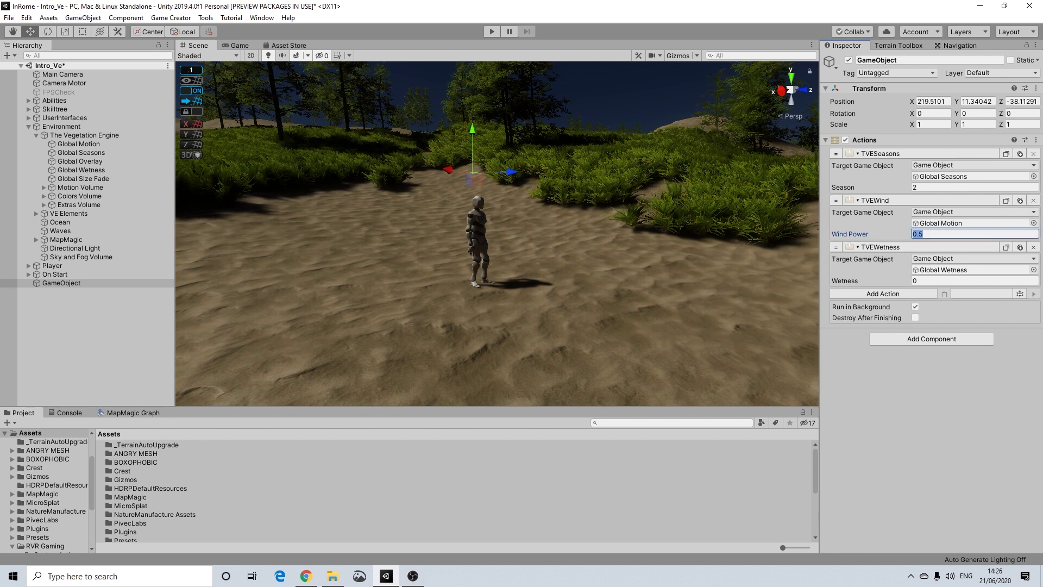
{"action": "type", "text": "1"}
{"action": "left_click", "coordinate": [974, 280]}
{"action": "type", "text": "-1"}
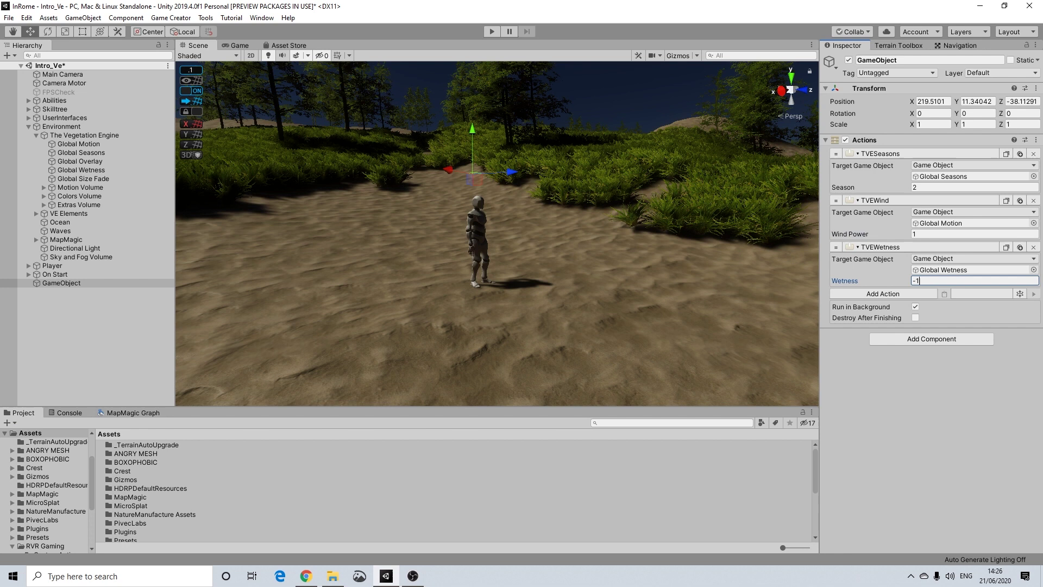
{"action": "key", "text": "Return"}
{"action": "type", "text": "1"}
{"action": "key", "text": "Return"}
{"action": "type", "text": "0"}
Try the values 0, 1, 3 and 4 for the season of TVESeasons and return it to 2
{"action": "left_click", "coordinate": [923, 187]}
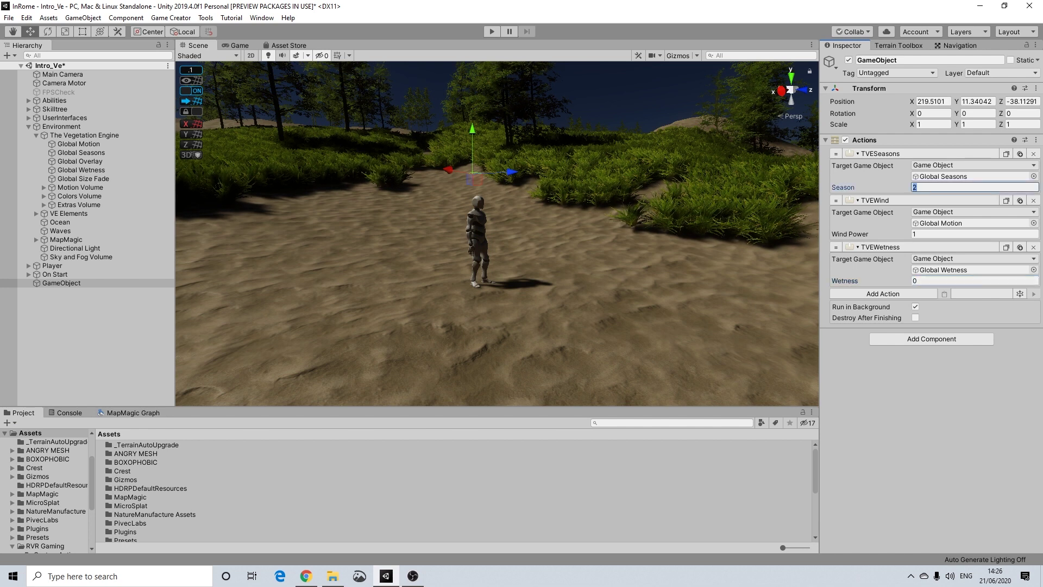
{"action": "type", "text": "0"}
{"action": "key", "text": "BackSpace"}
{"action": "type", "text": "1"}
{"action": "key", "text": "BackSpace"}
{"action": "type", "text": "3"}
{"action": "key", "text": "BackSpace"}
{"action": "type", "text": "4"}
{"action": "key", "text": "BackSpace"}
{"action": "type", "text": "2"}
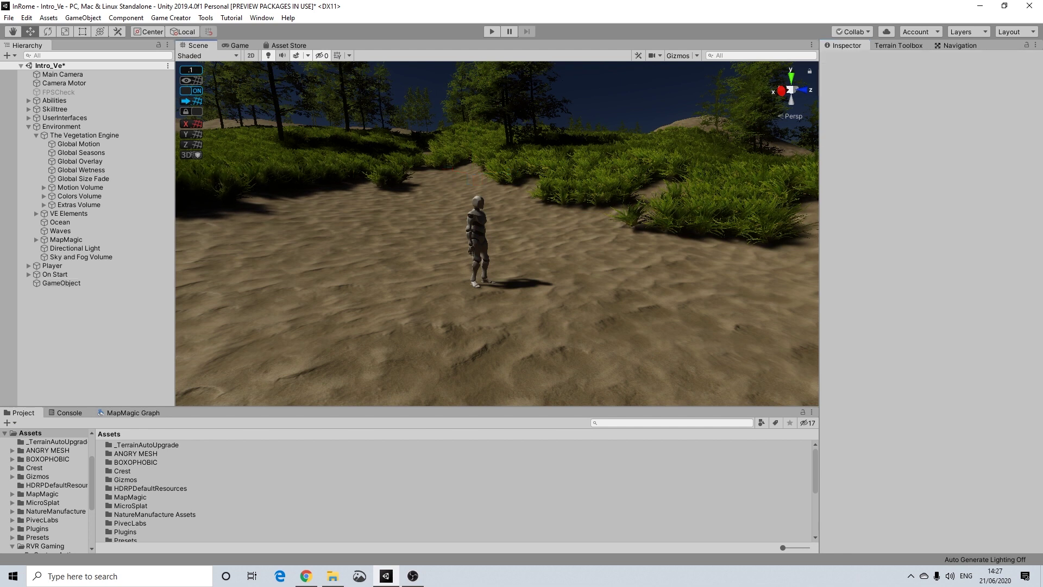
Run the scene in play mode, walk the character to the vegetation and view it from farther away
{"action": "key", "text": "ctrl+p"}
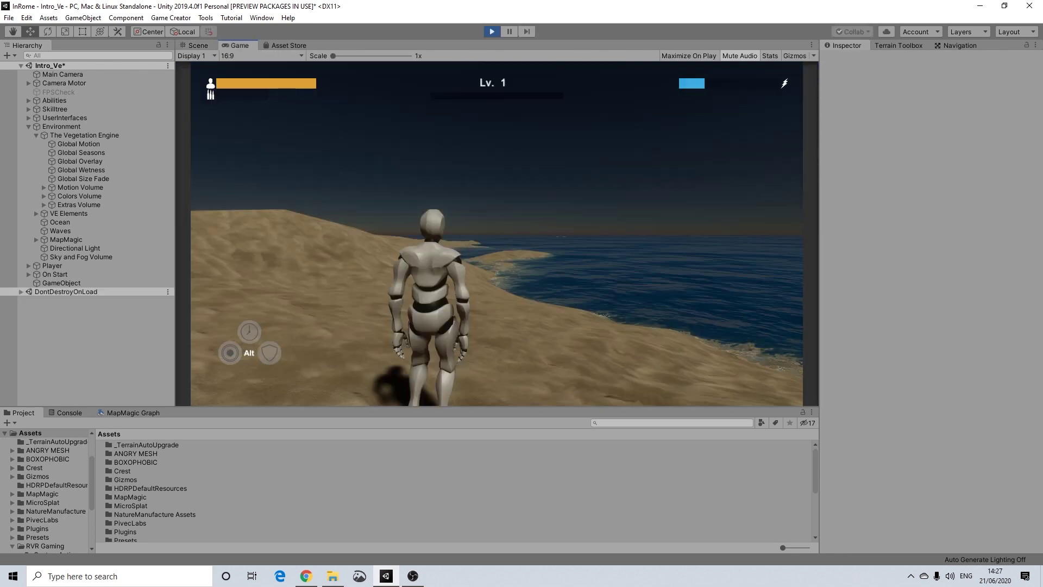
{"action": "key", "text": "w"}
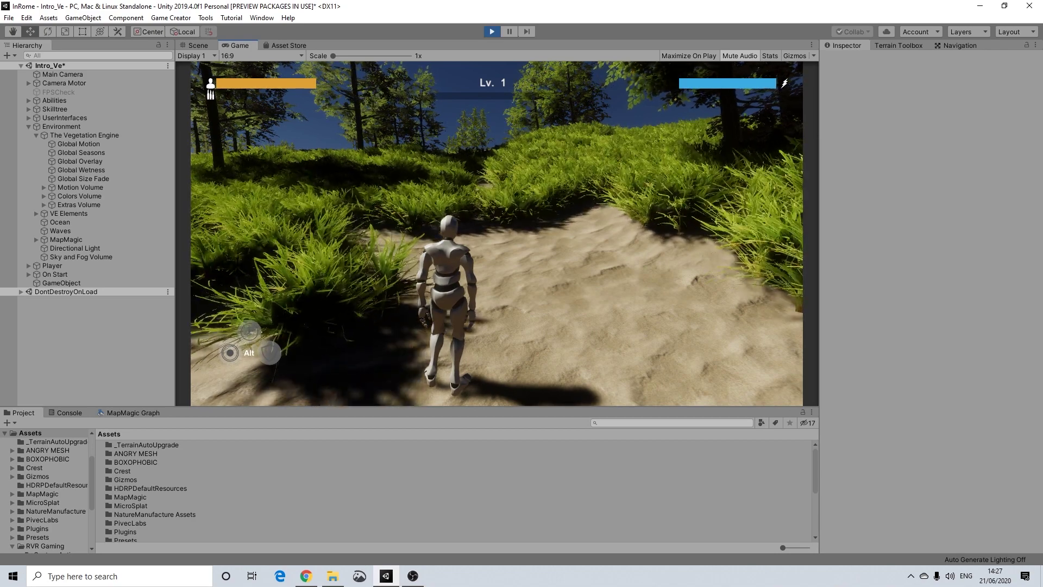
{"action": "scroll", "coordinate": [497, 234], "scroll_direction": "down", "scroll_amount": 3}
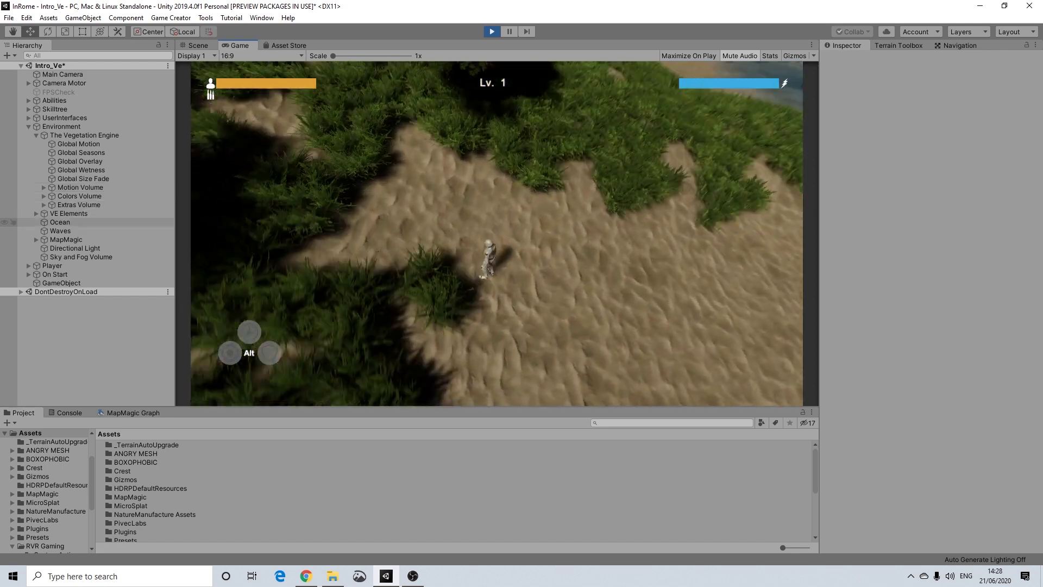
Inspect the conditions on Drain+power (2) under the player's Blast ability
{"action": "left_click", "coordinate": [28, 266]}
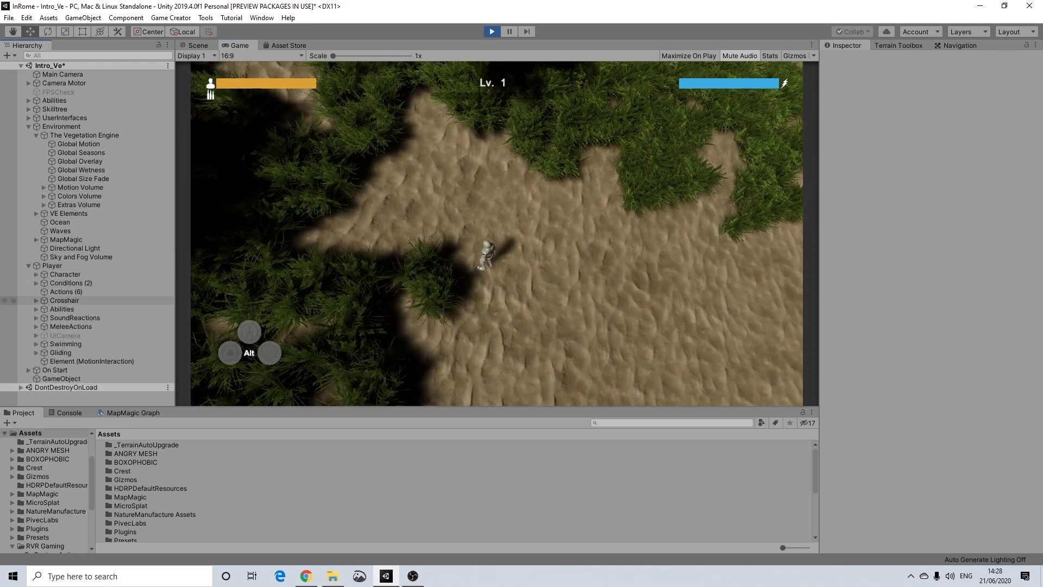
{"action": "left_click", "coordinate": [36, 309]}
{"action": "left_click", "coordinate": [87, 362]}
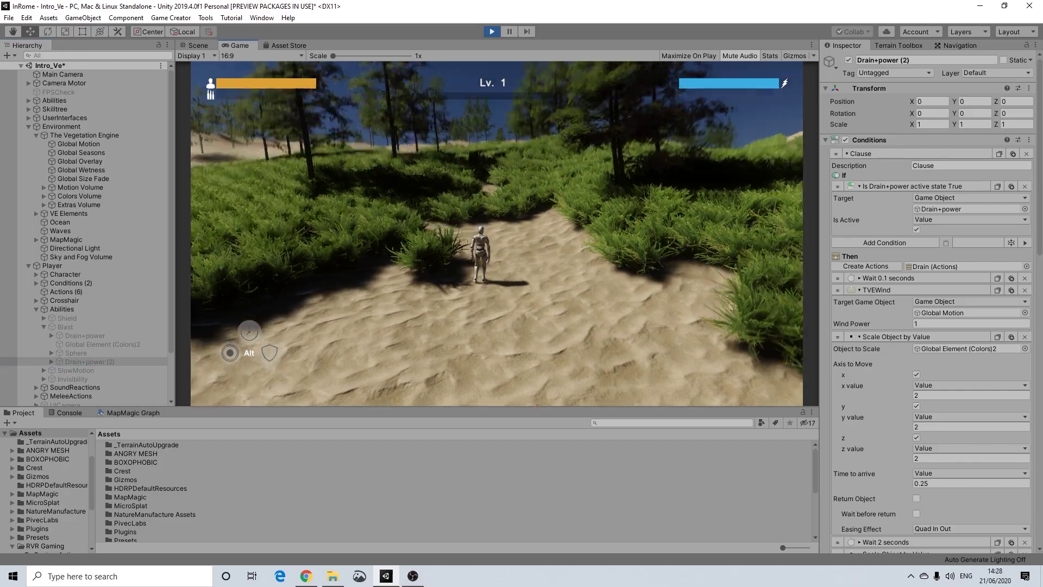
Walk the character into the grass, trigger the Blast ability and end play mode
{"action": "key", "text": "w"}
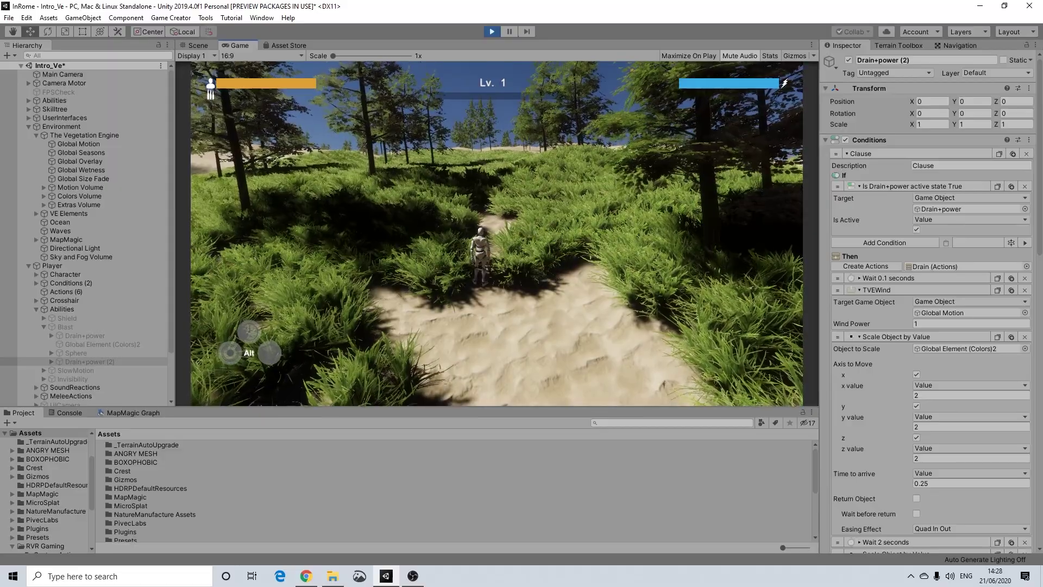
{"action": "key", "text": "alt"}
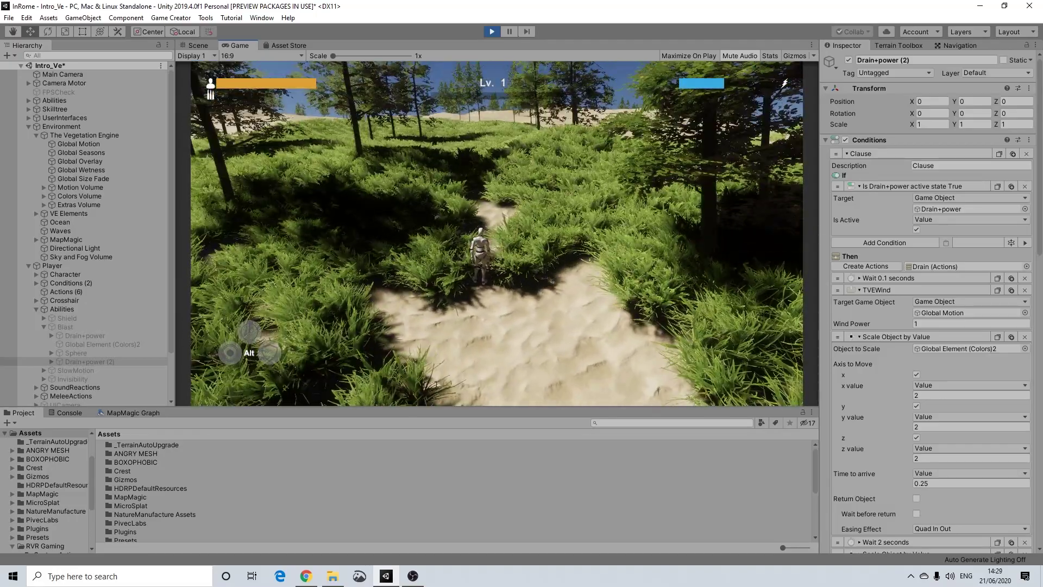
{"action": "key", "text": "alt"}
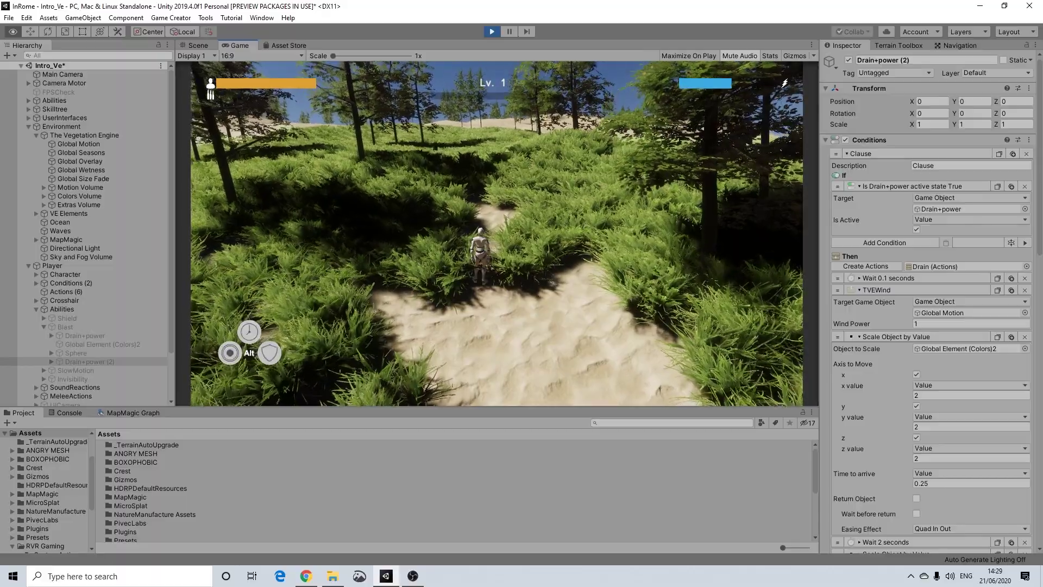
{"action": "key", "text": "alt+1"}
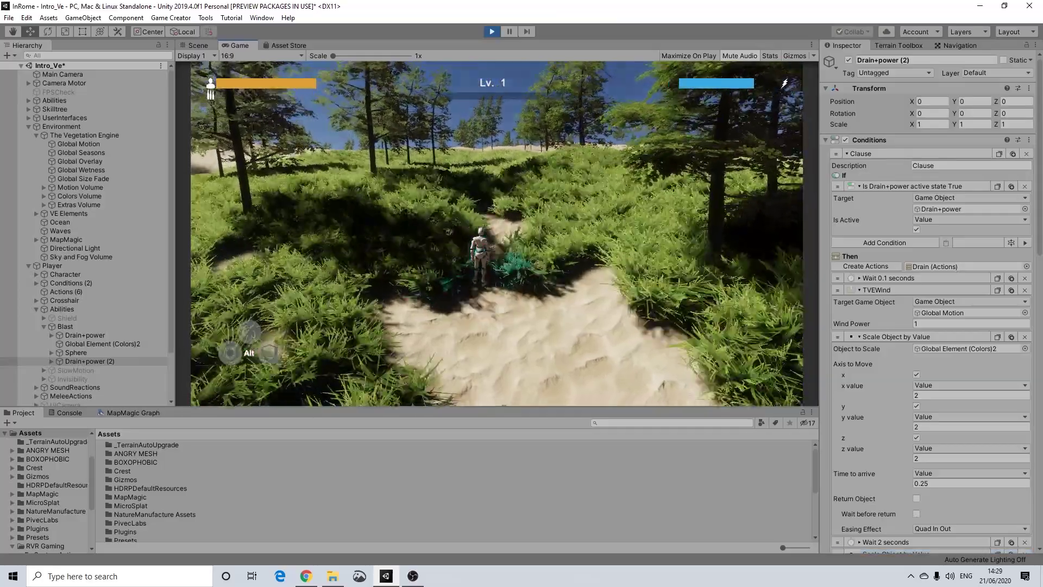
{"action": "key", "text": "ctrl+p"}
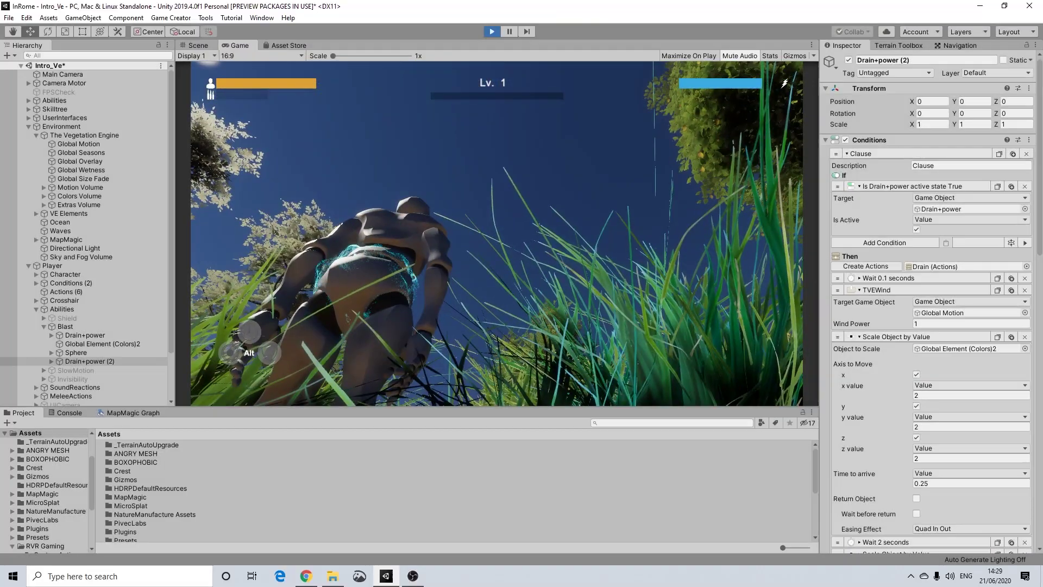
{"action": "key", "text": "ctrl+p"}
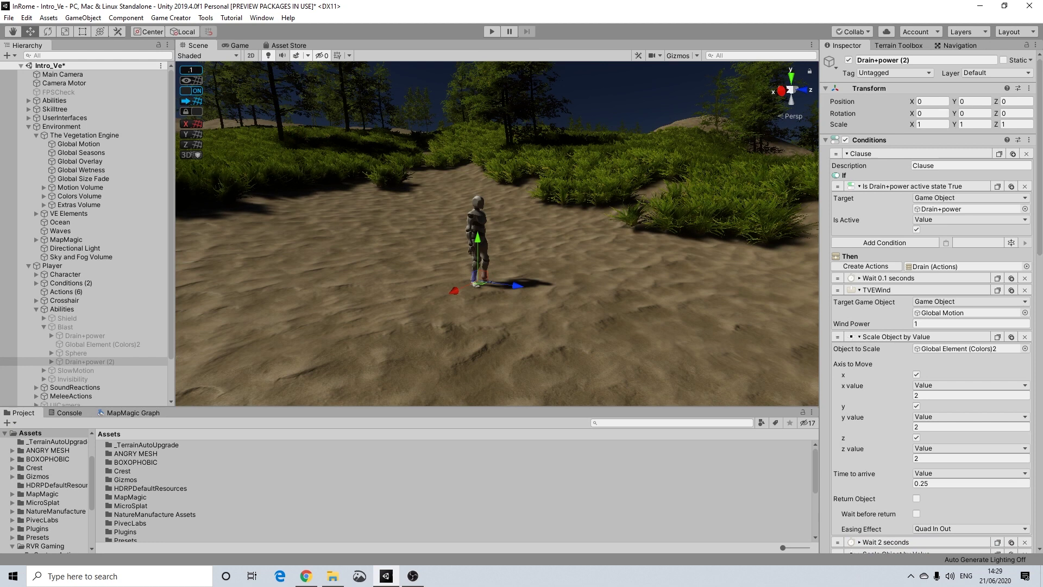